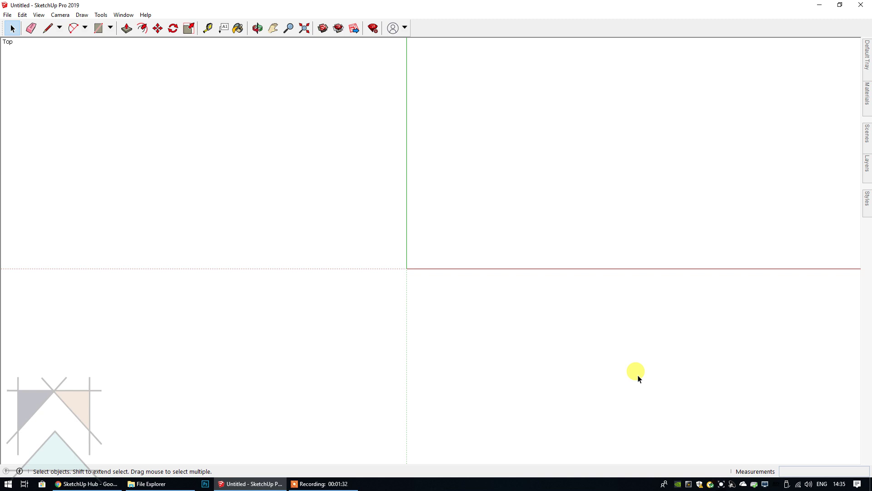
Step: Browse from the C: drive through Users into the personal folder and open the hidden AppData folder
click(168, 484)
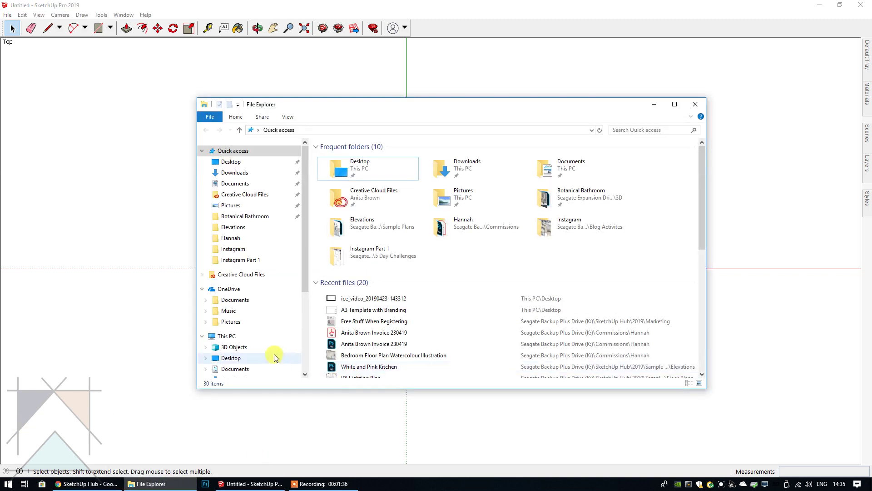
drag(304, 262, 304, 355)
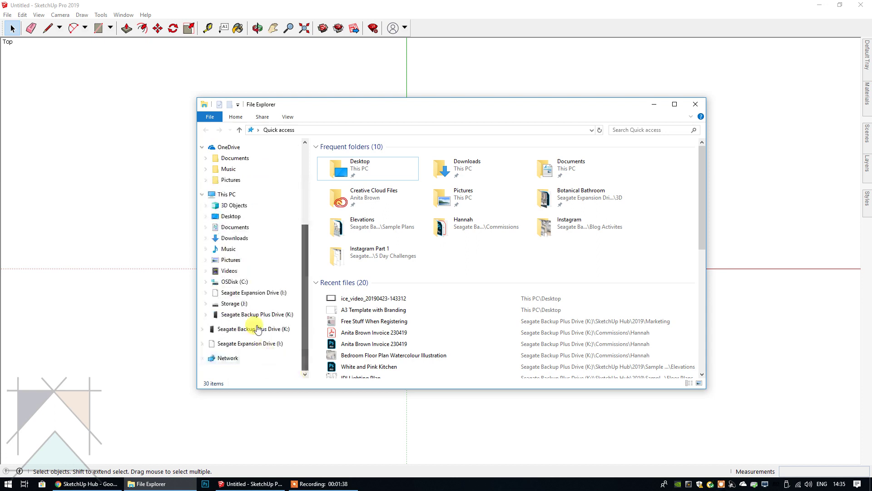
click(235, 282)
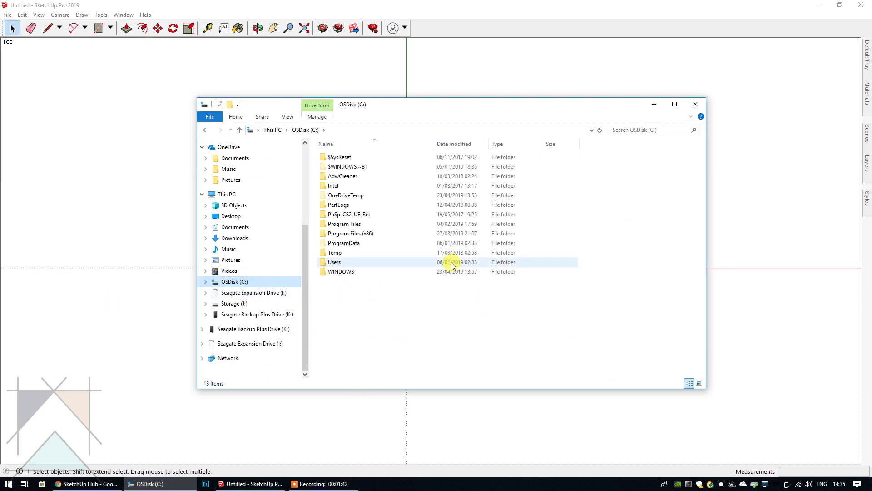
double_click(418, 263)
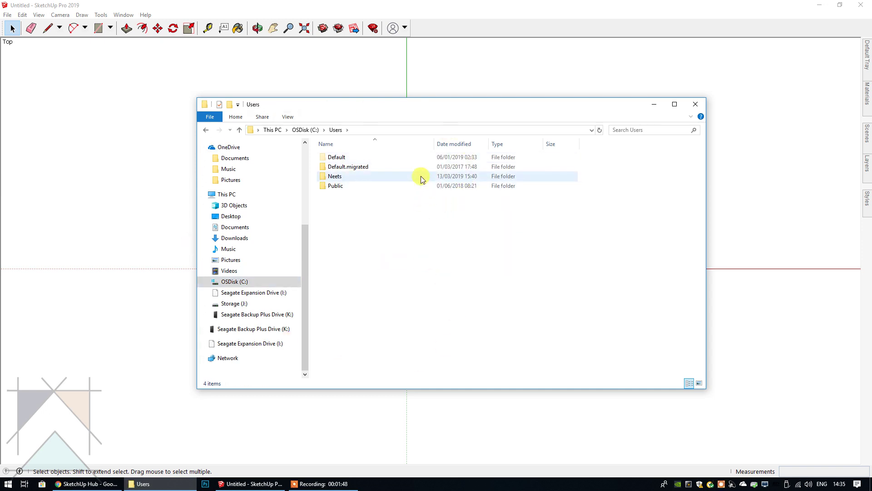
mouse_move(420, 180)
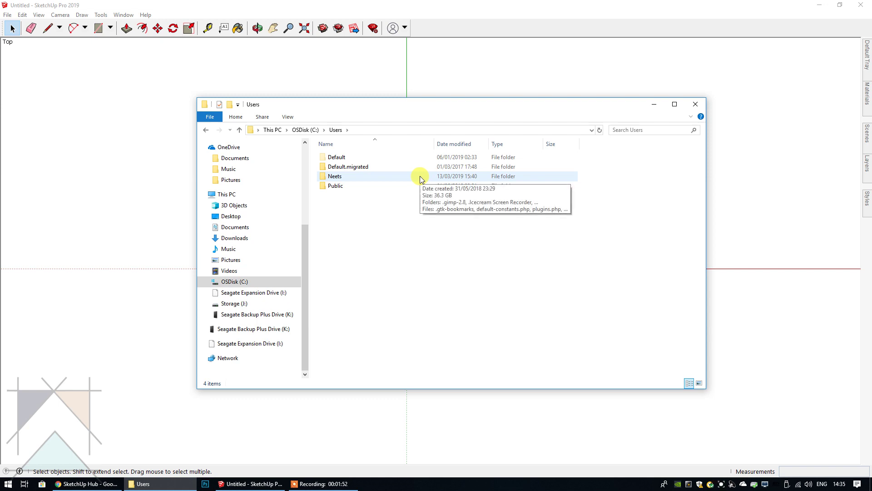
double_click(420, 177)
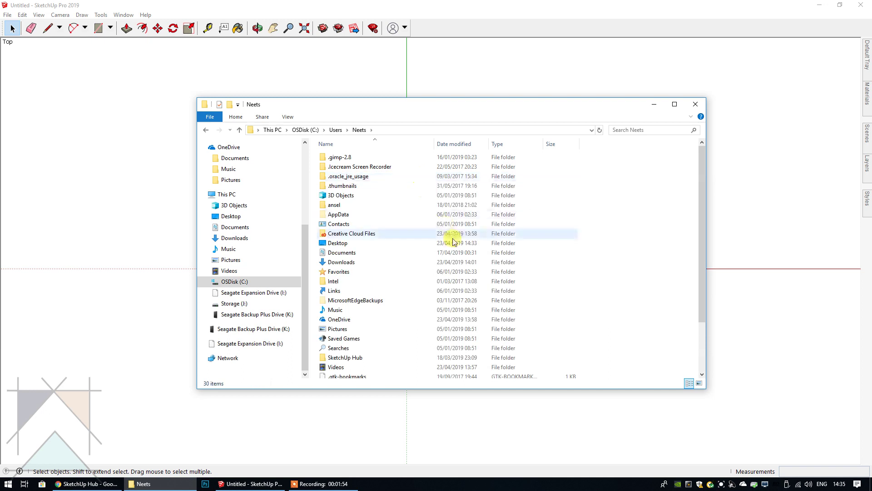
double_click(379, 216)
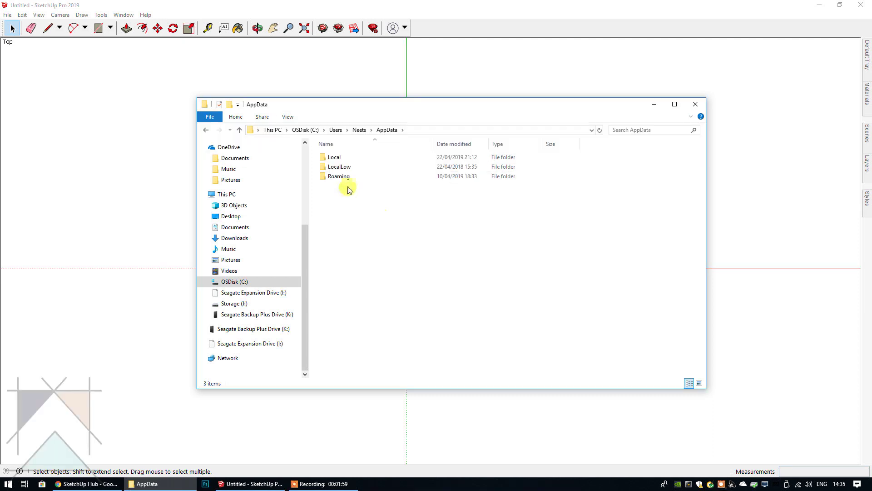
Step: Go into AppData\Roaming and open the SketchUp folder that holds the 2016–2019 versions
click(344, 178)
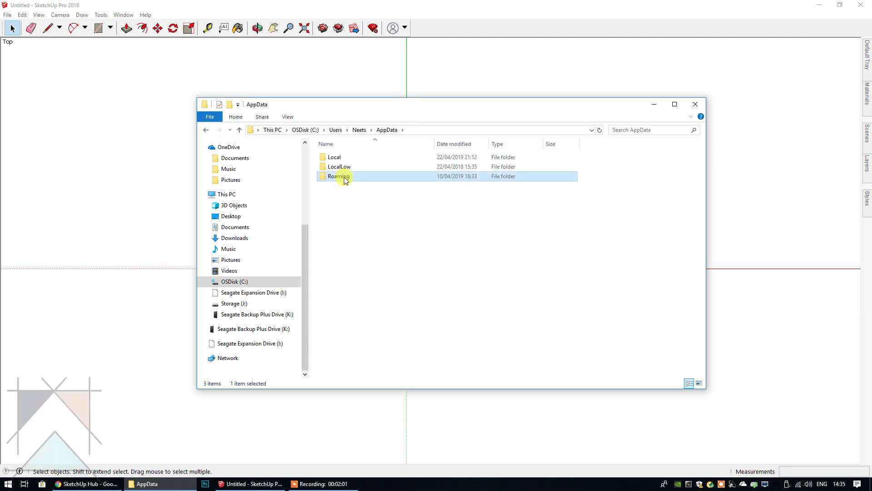
double_click(344, 178)
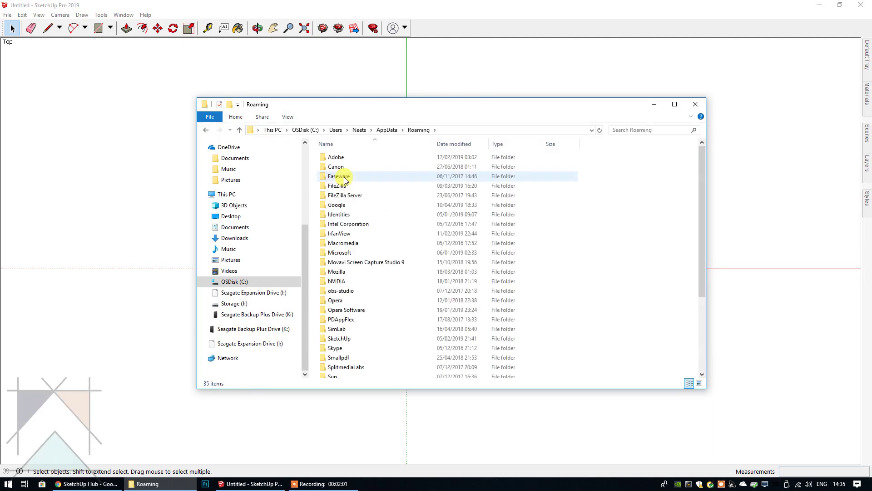
double_click(423, 340)
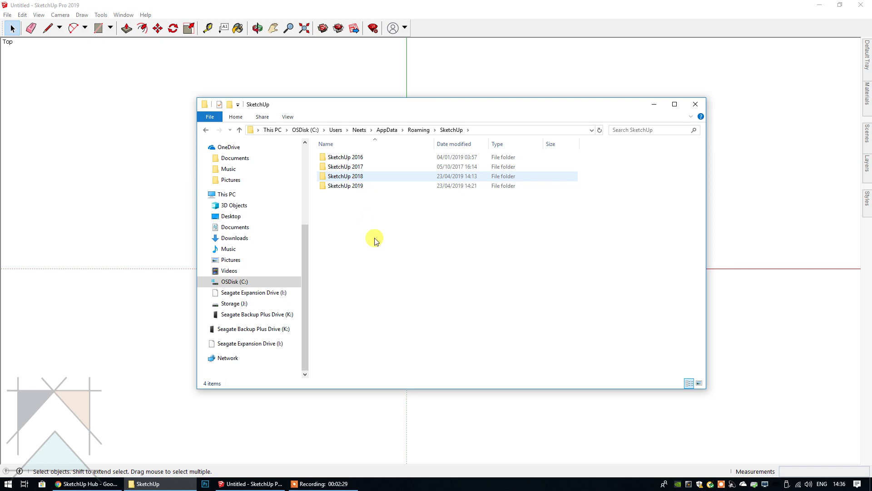
Step: Open the SketchUp 2018\LayOut\Templates folder
click(358, 180)
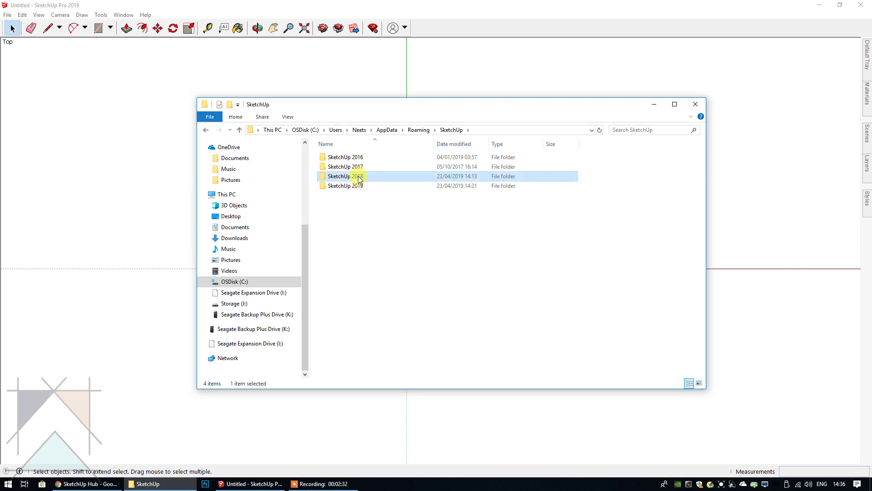
double_click(359, 179)
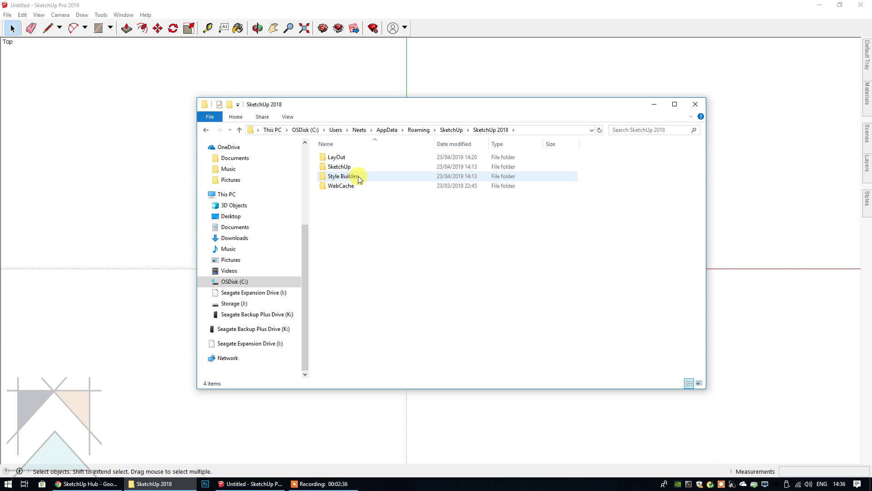
double_click(341, 159)
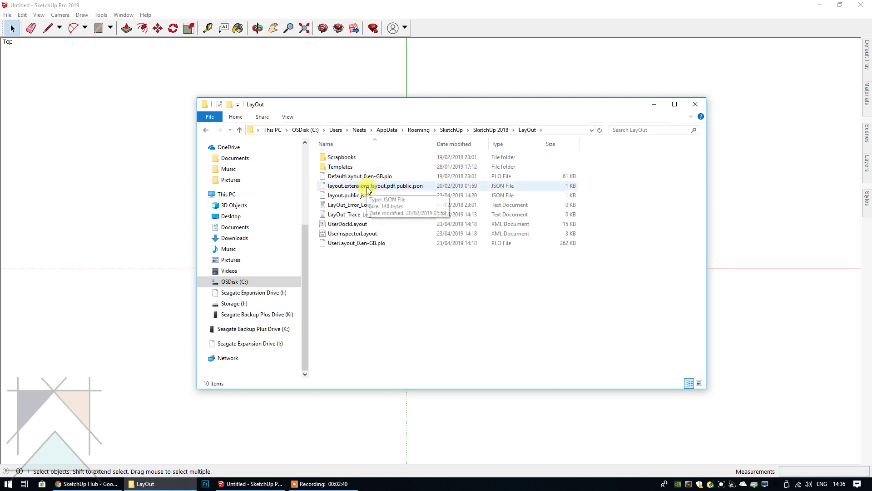
click(350, 168)
double_click(350, 168)
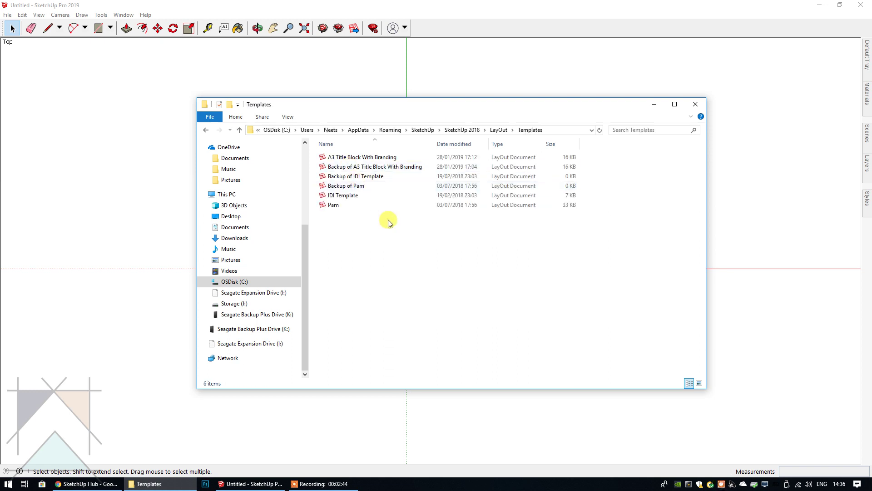
Step: Select A3 Title Block With Branding and IDI Template and copy both files
click(366, 159)
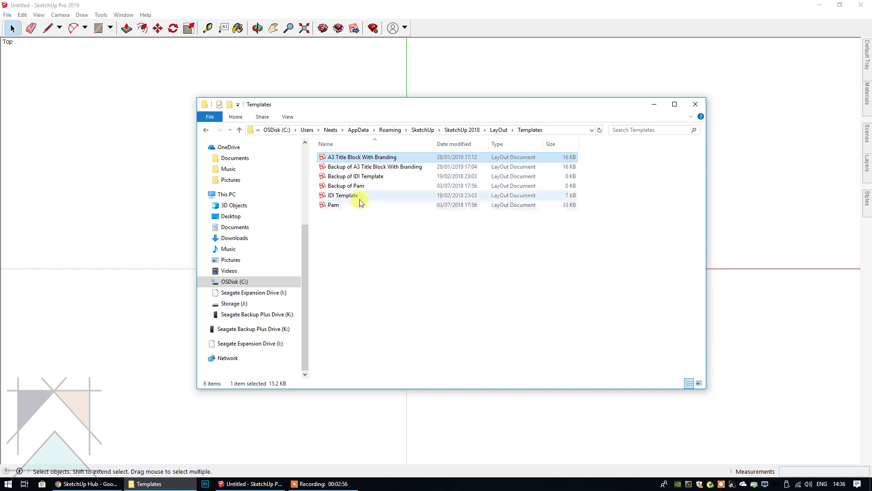
ctrl+click(345, 195)
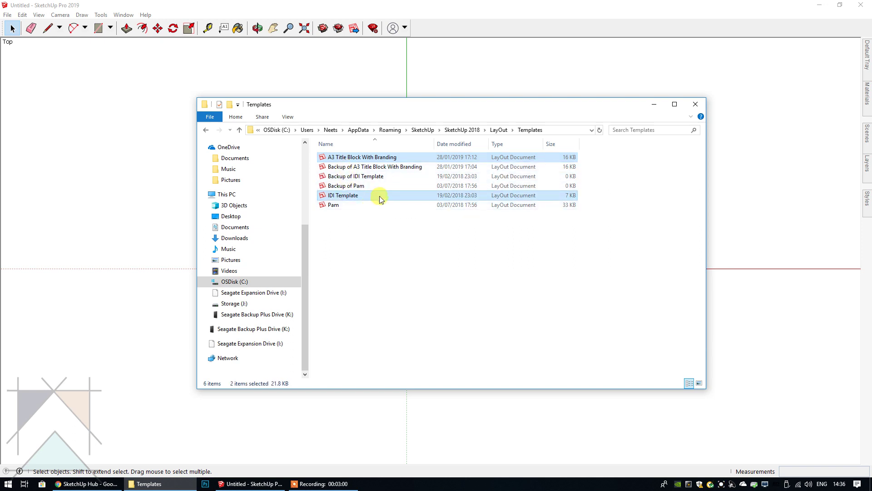
right_click(416, 158)
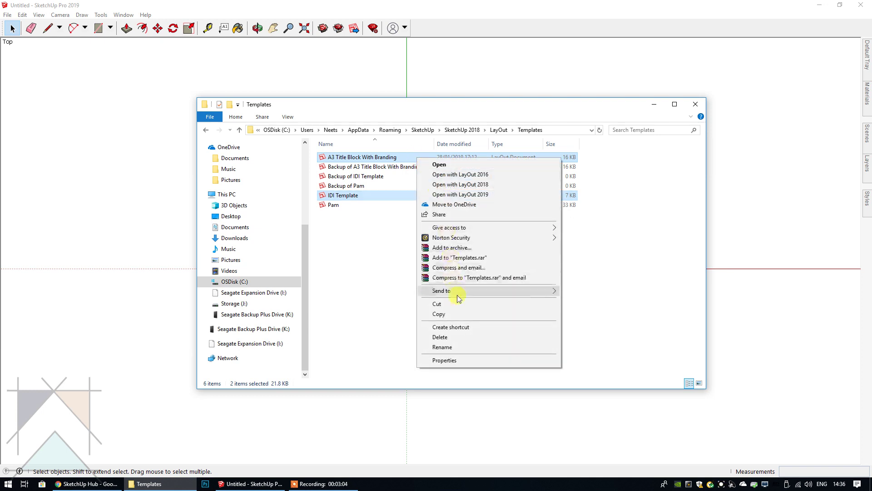
click(465, 314)
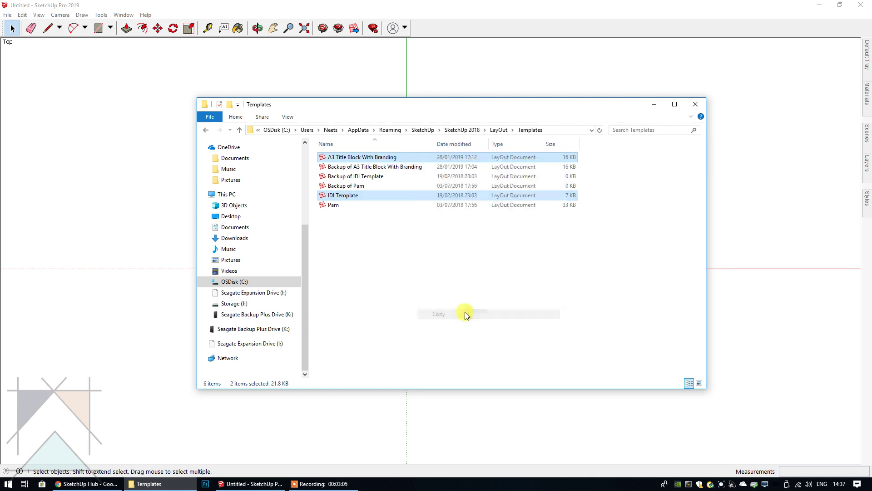
Step: Go back to the SketchUp folder and open the empty SketchUp 2019\LayOut\Templates folder
click(421, 130)
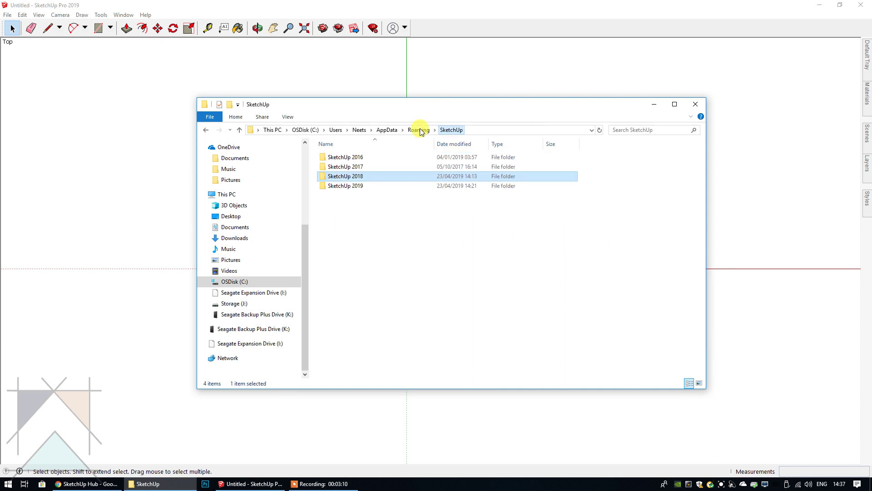
double_click(355, 187)
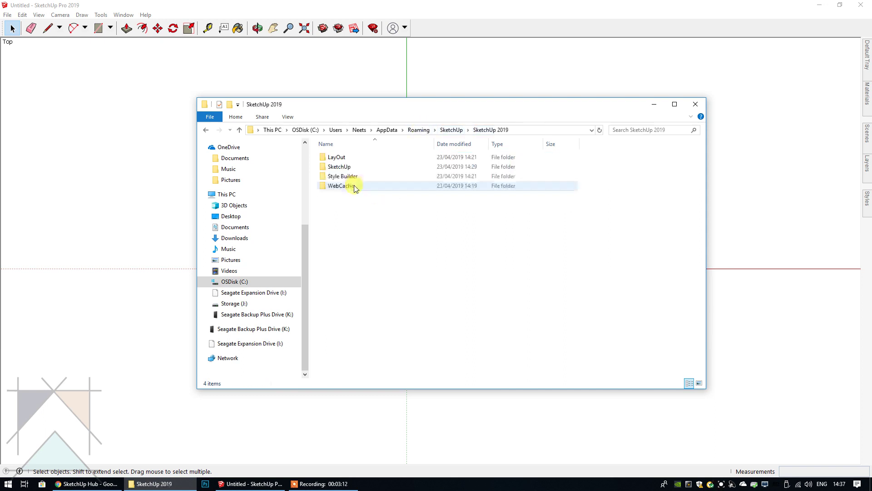
double_click(348, 158)
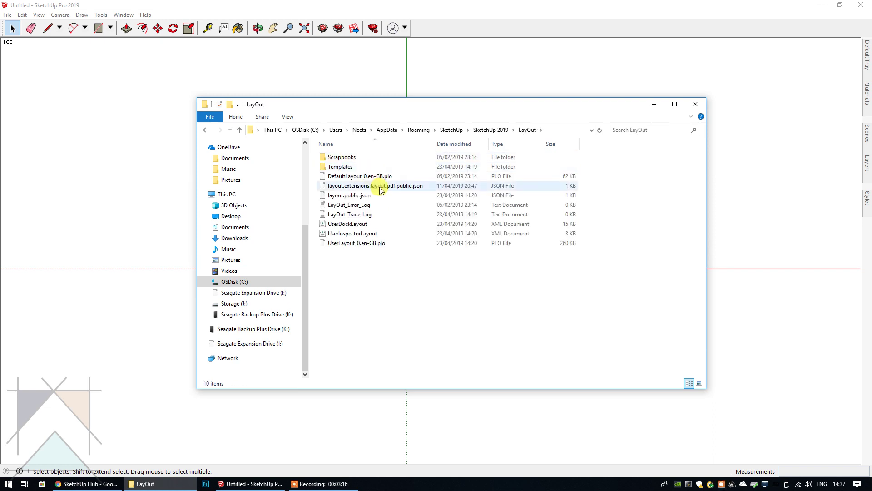
double_click(351, 169)
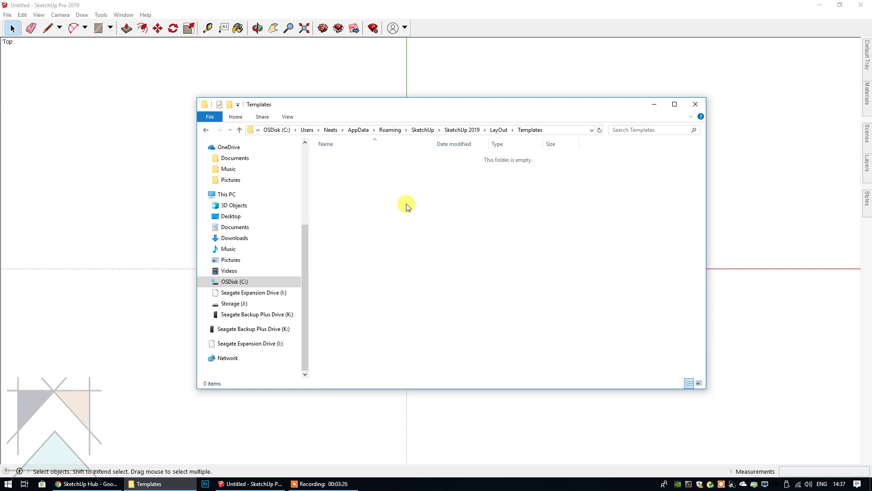
Step: Paste the A3 Title Block With Branding and IDI Template files into this folder
right_click(393, 192)
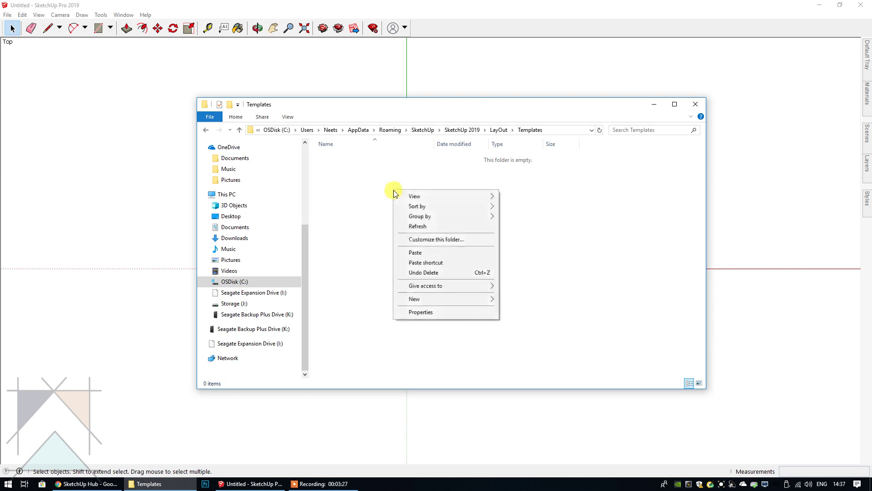
click(432, 253)
click(417, 228)
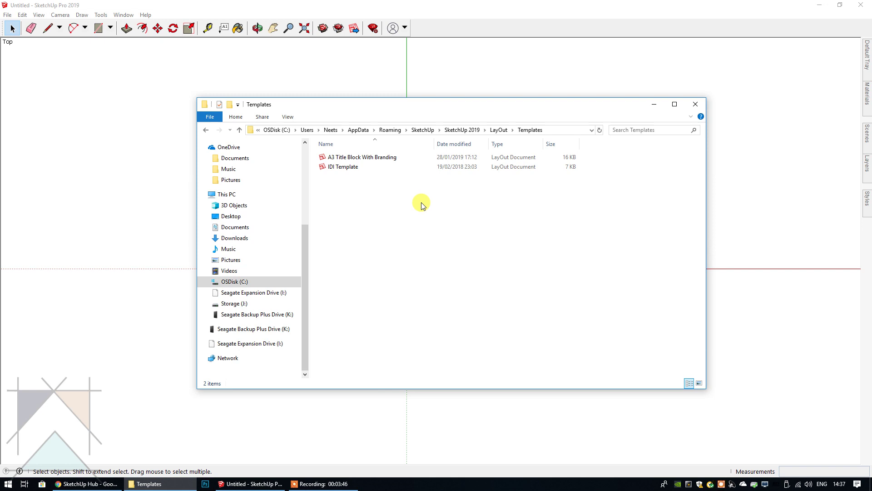
Step: Start LayOut 2019 from the SketchUp 2019 group in the Start menu's app list
click(7, 484)
scroll(89, 403, down, 10)
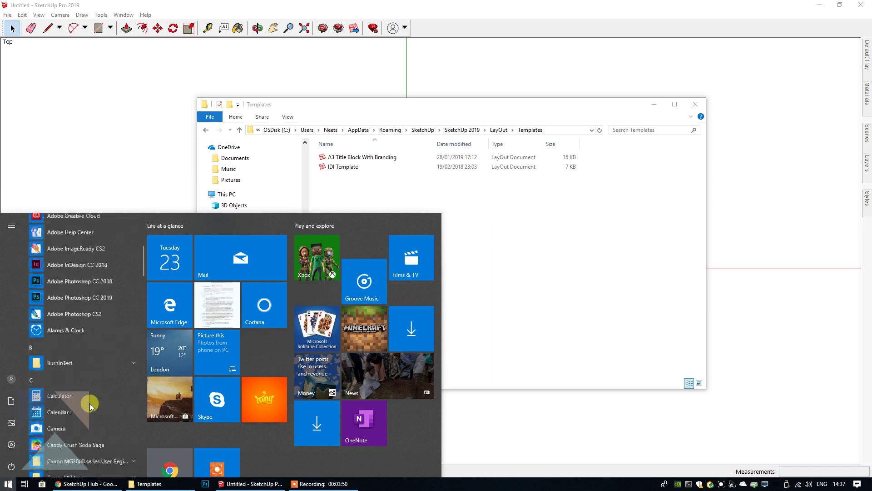
scroll(88, 403, down, 10)
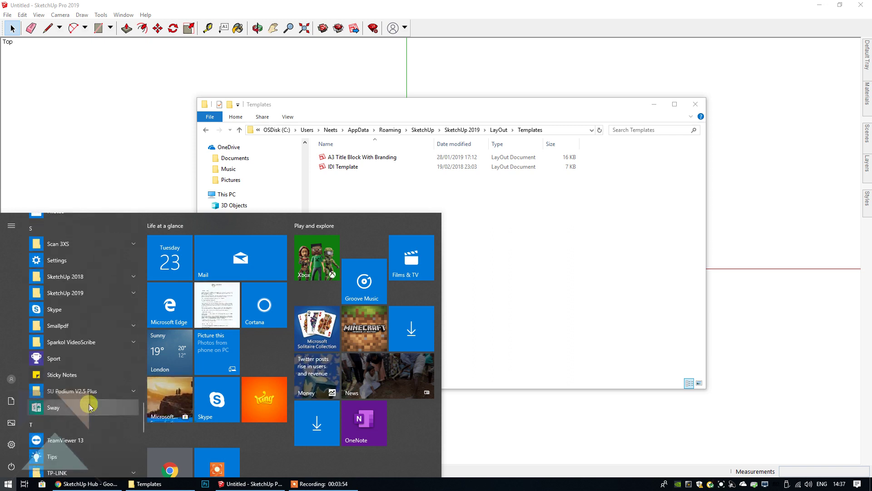
click(68, 293)
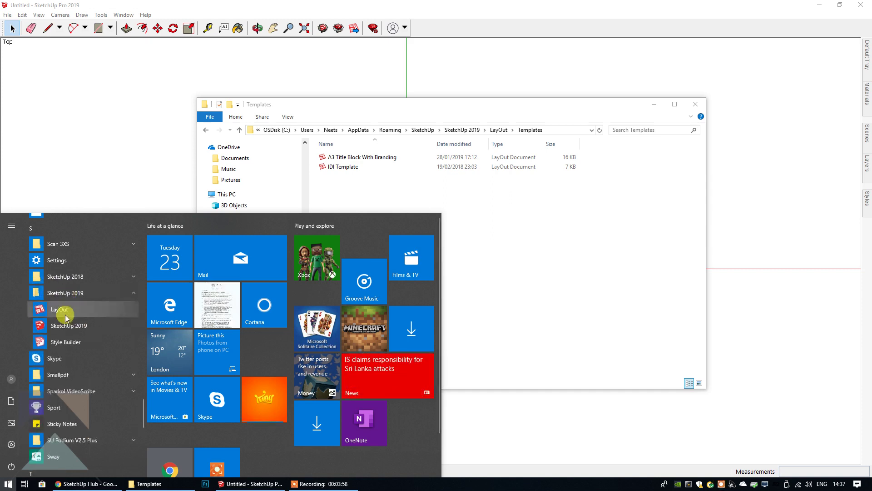
click(63, 311)
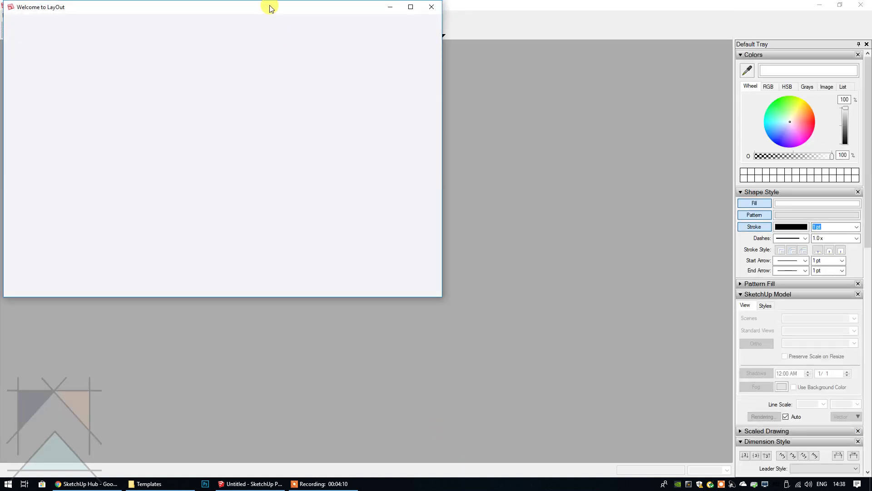
Step: Centre the Welcome window and create a document from My templates' A3 Title Block With Branding
drag(269, 8, 442, 105)
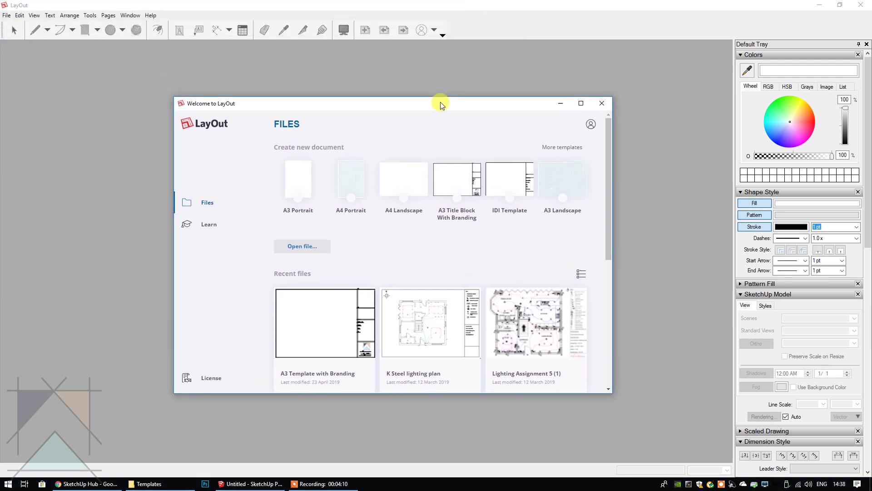
click(558, 152)
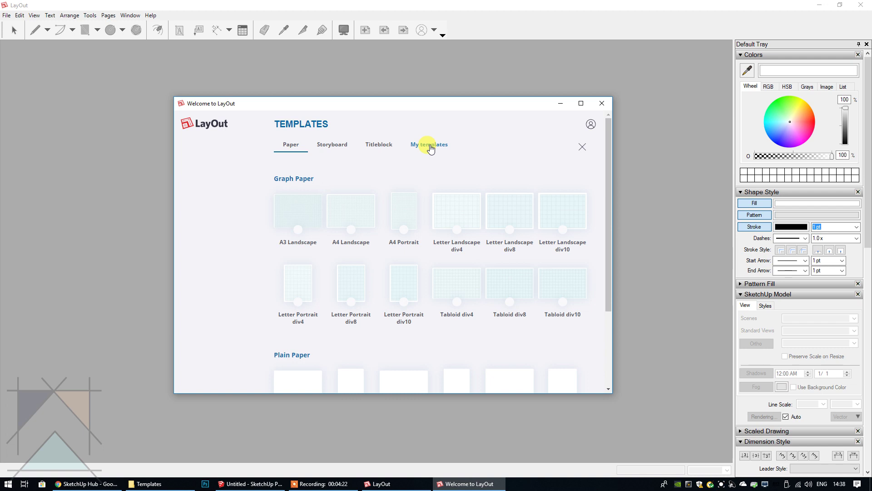
click(430, 146)
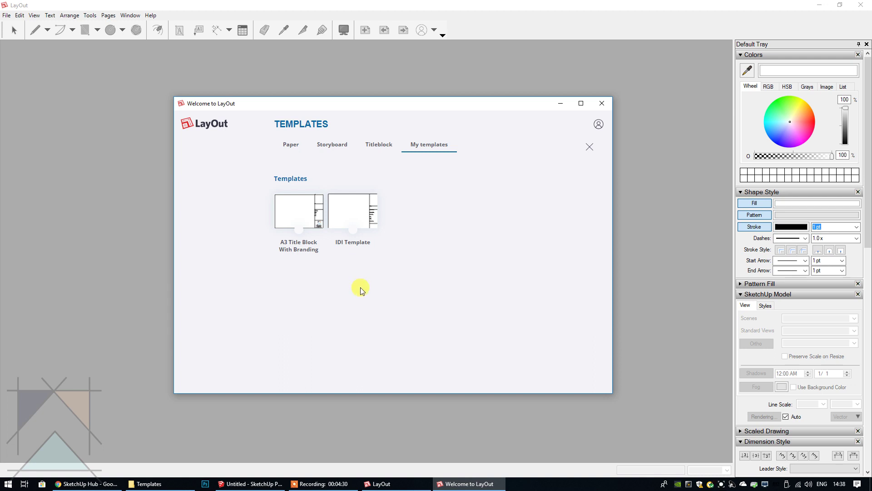
click(295, 210)
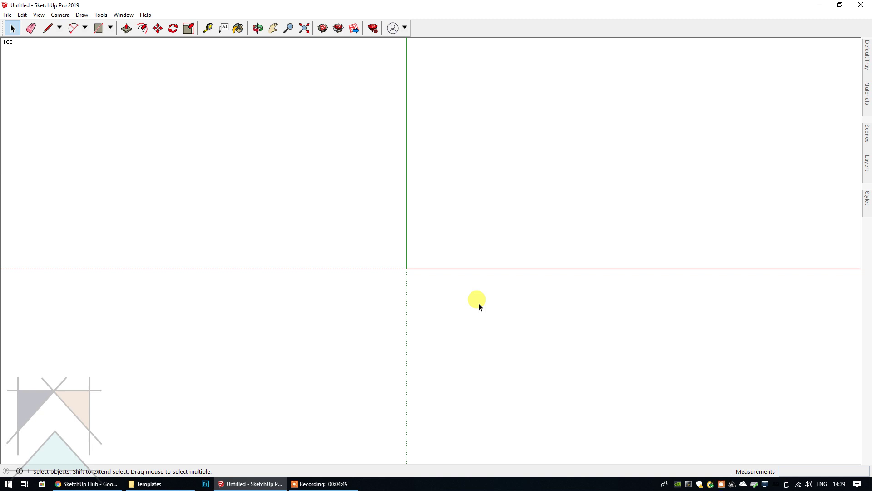
Step: Launch the SketchUp 2018 version of LayOut from its Start menu app folder
click(8, 484)
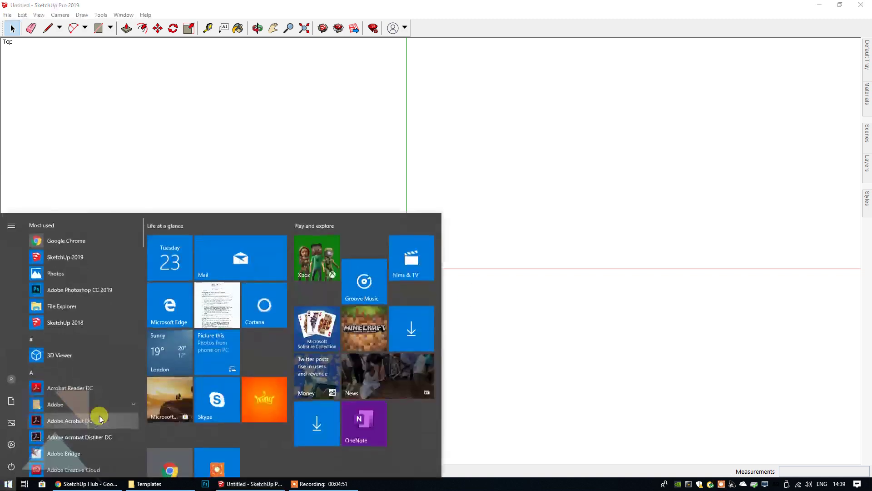
scroll(100, 417, down, 10)
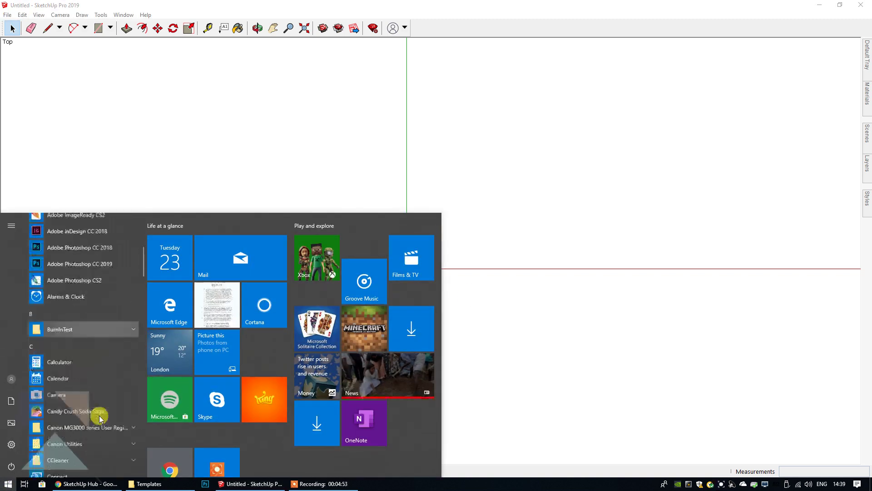
scroll(100, 417, down, 10)
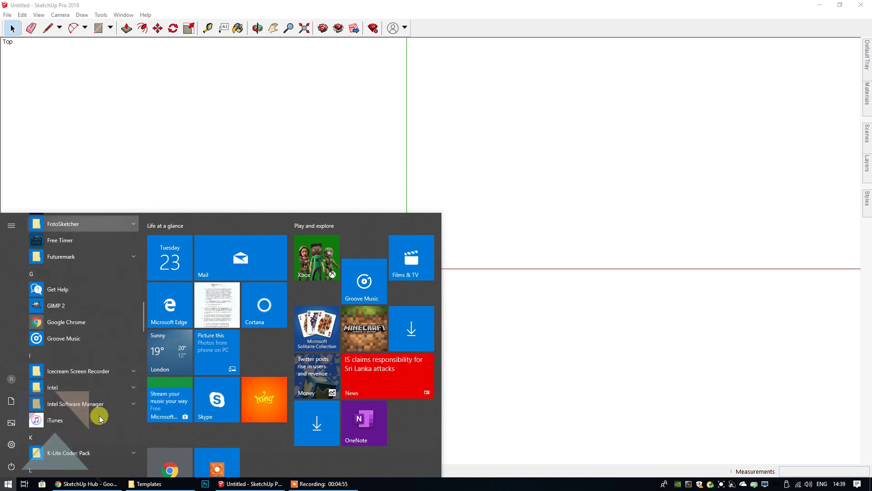
scroll(100, 417, down, 10)
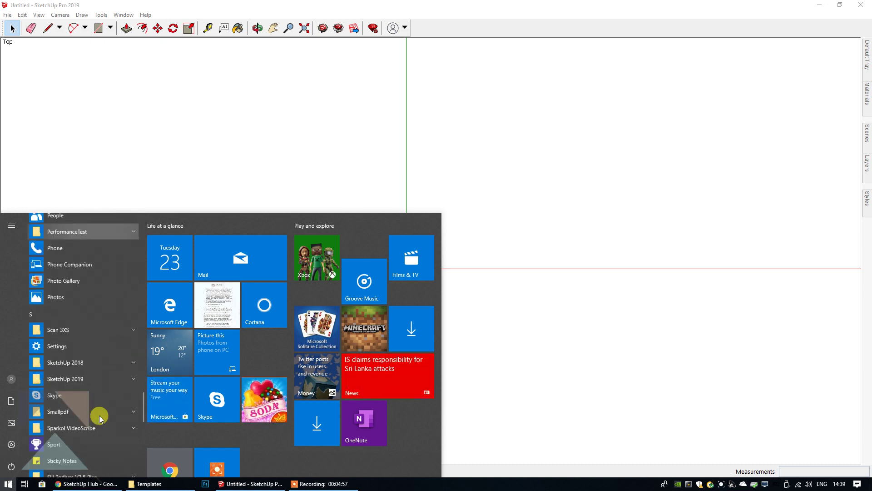
scroll(99, 415, up, 3)
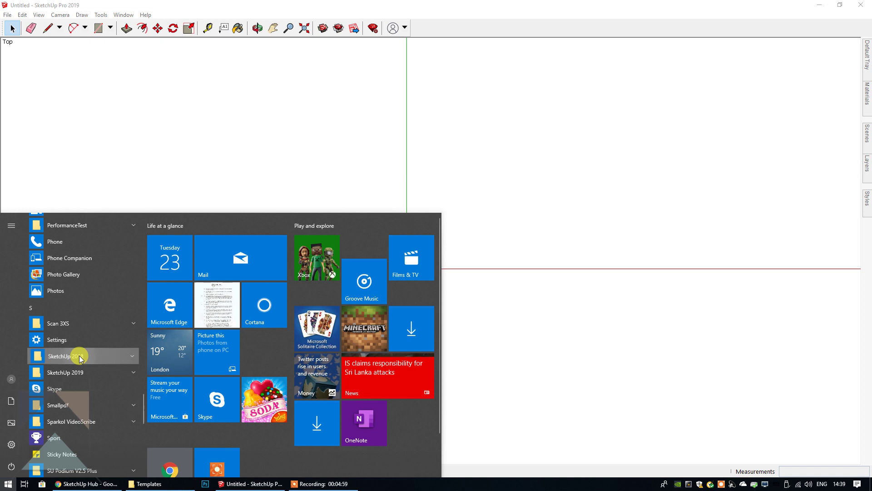
click(79, 356)
click(84, 372)
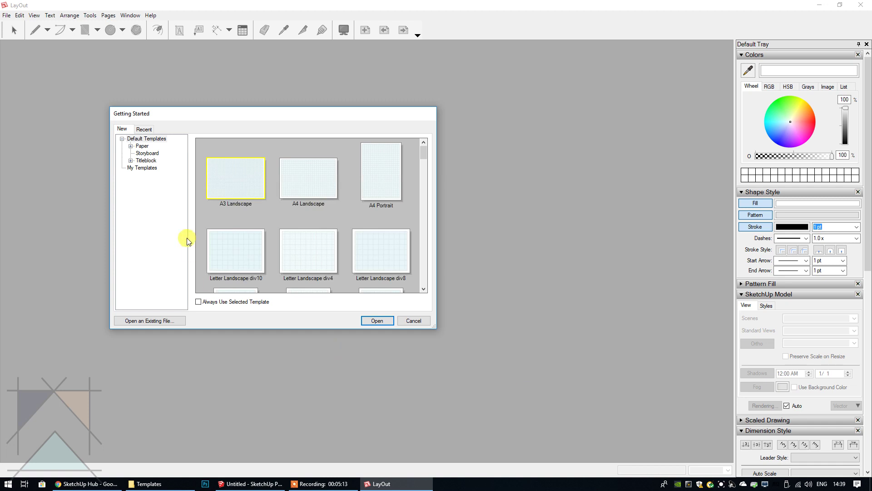
Step: Open a new untitled document from A3 Title Block With Branding under My Templates
click(143, 168)
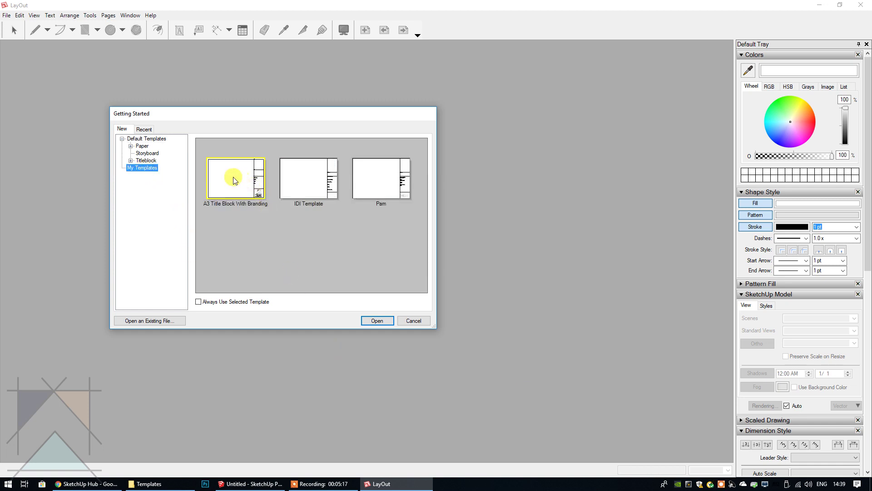
click(369, 320)
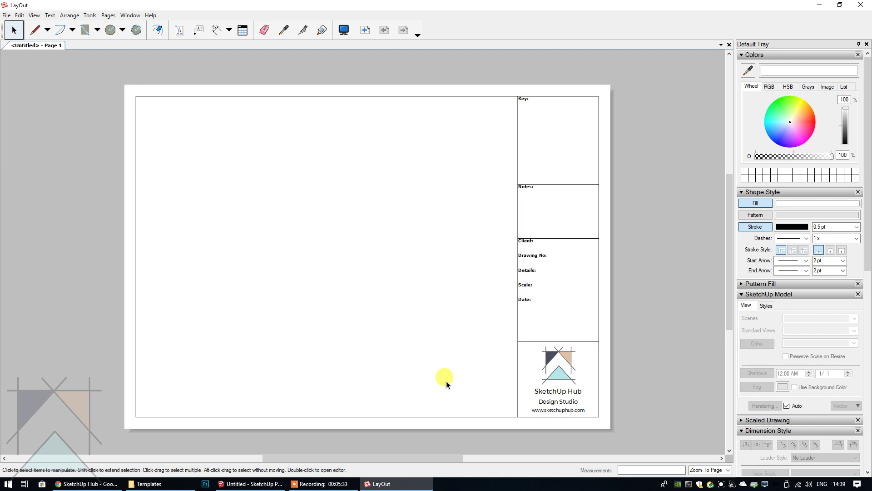
Step: Begin saving from the File menu, cancel it, and close the untitled A3 document unsaved
click(7, 15)
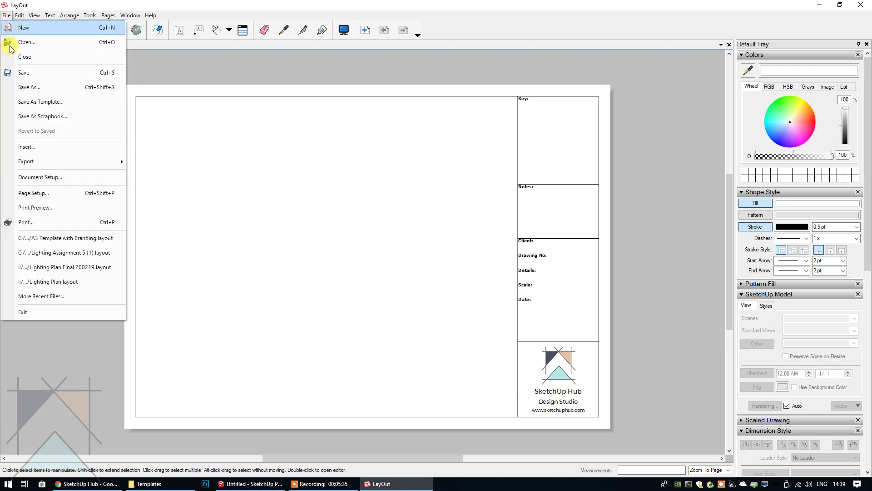
click(24, 87)
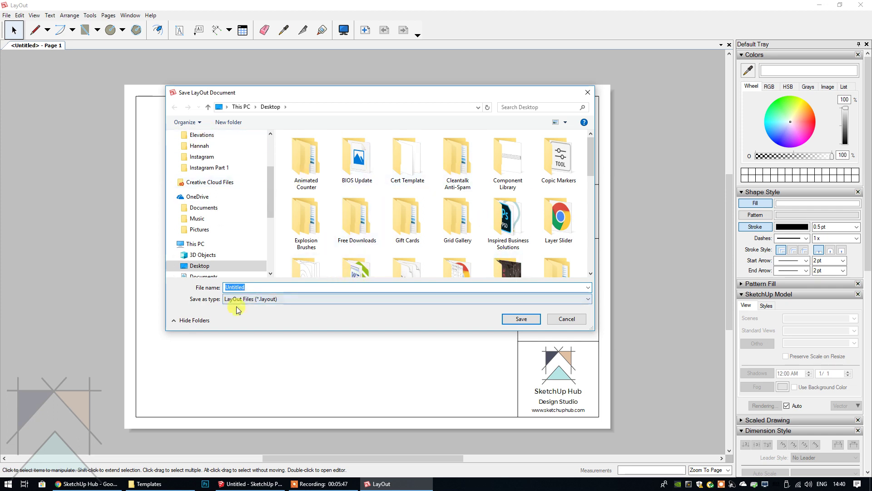
click(566, 319)
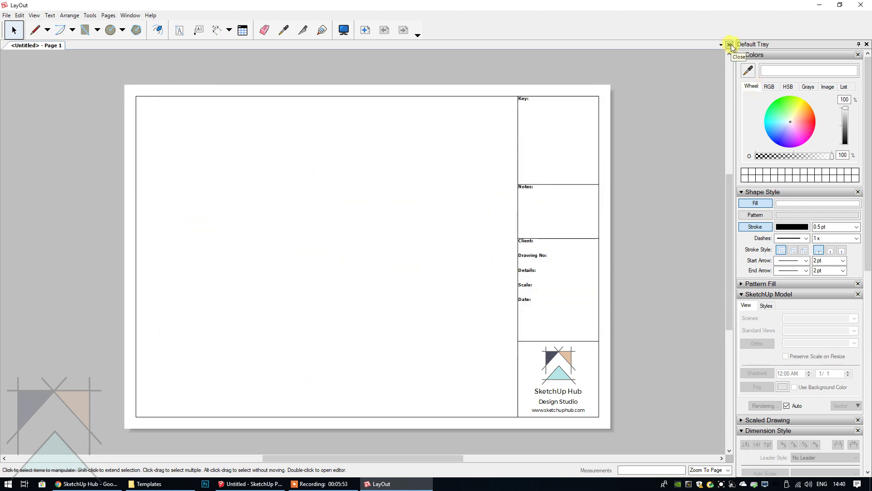
click(730, 44)
Step: Exit LayOut and relaunch LayOut 2019 from the SketchUp 2019 Start menu folder
click(861, 5)
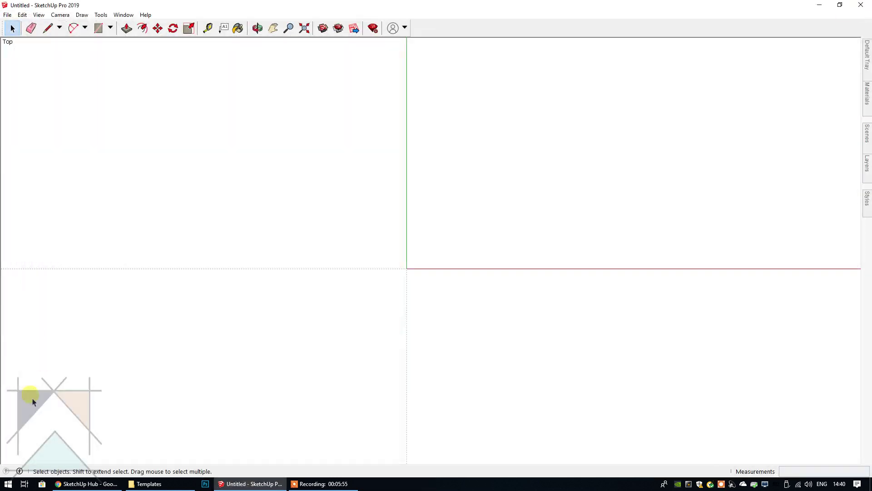
click(8, 483)
scroll(85, 402, down, 15)
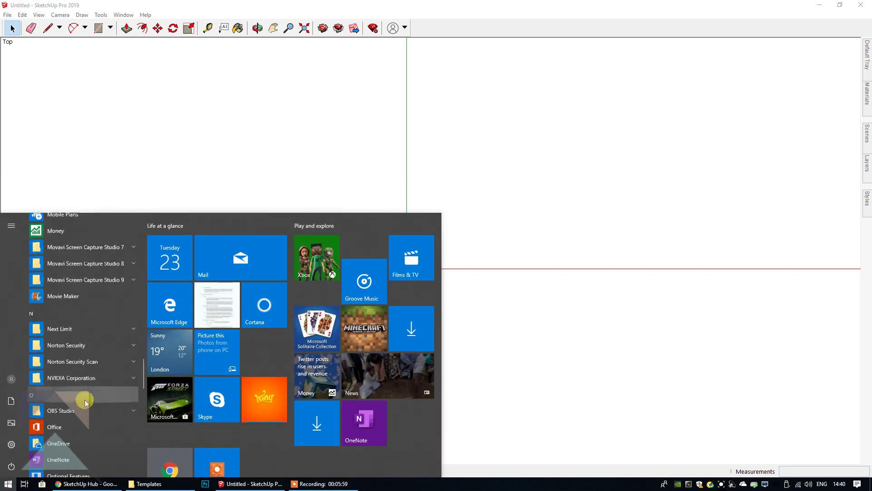
scroll(84, 399, down, 6)
click(75, 370)
click(465, 335)
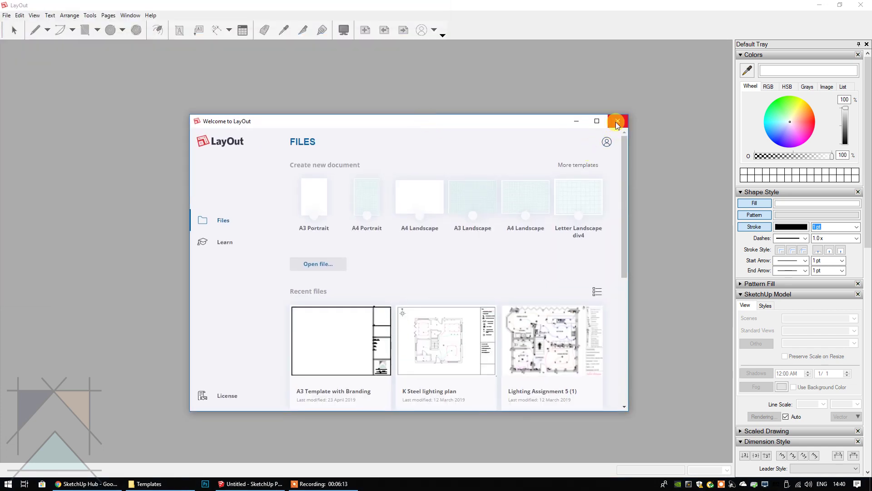
Step: Open 'A3 Template with Branding' from the Desktop, accepting the older-version file warning
click(614, 119)
click(6, 15)
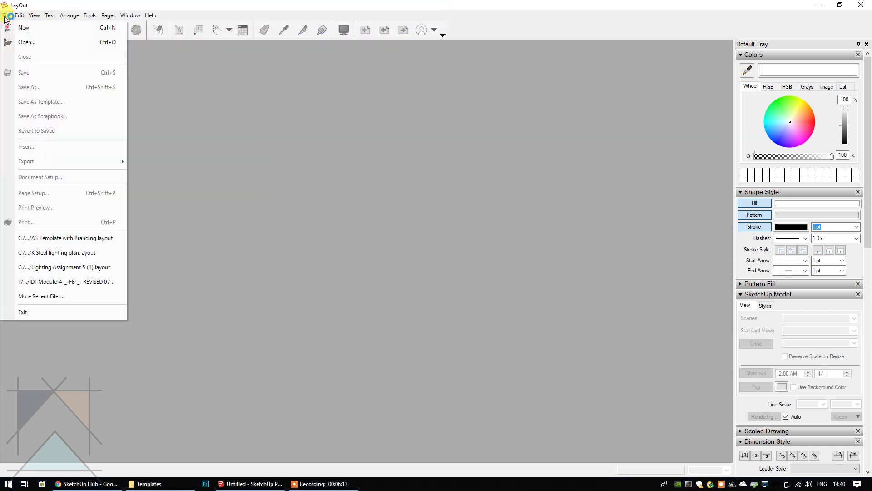
click(34, 45)
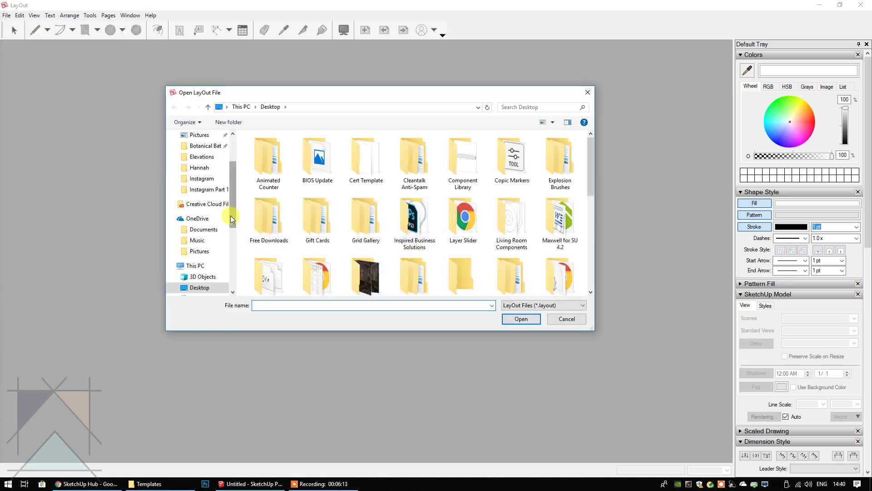
drag(591, 186, 589, 283)
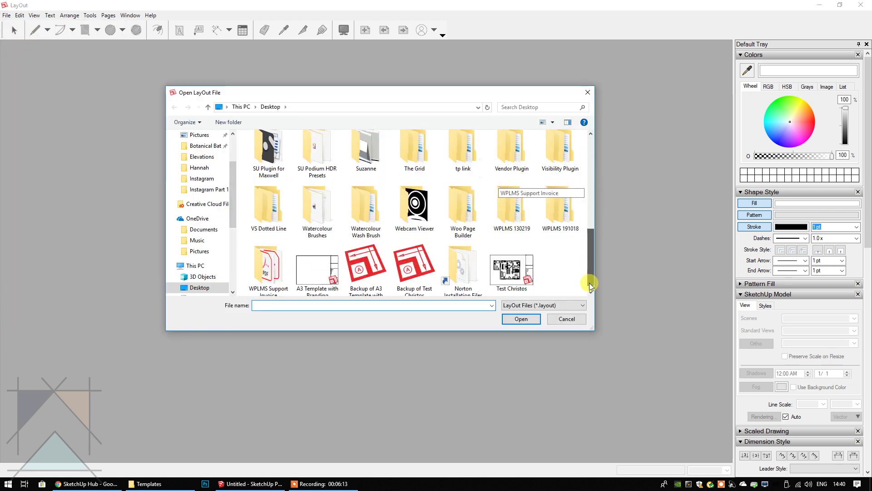
click(319, 266)
click(521, 320)
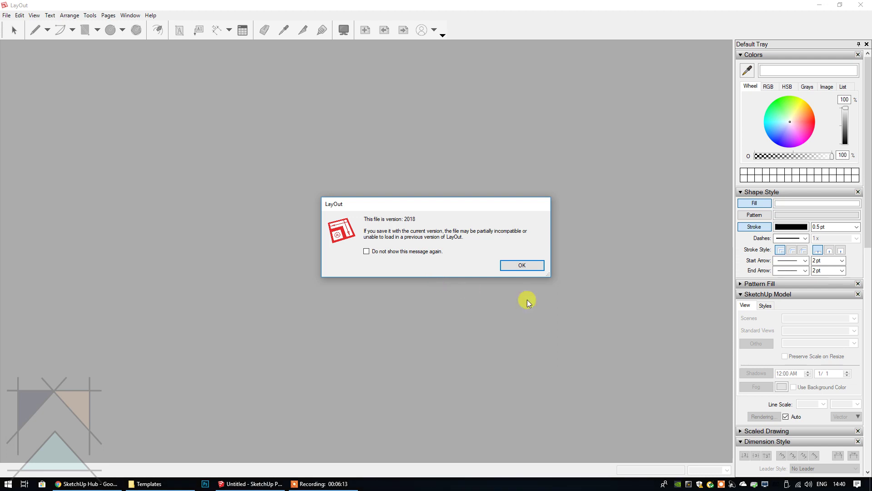
click(523, 265)
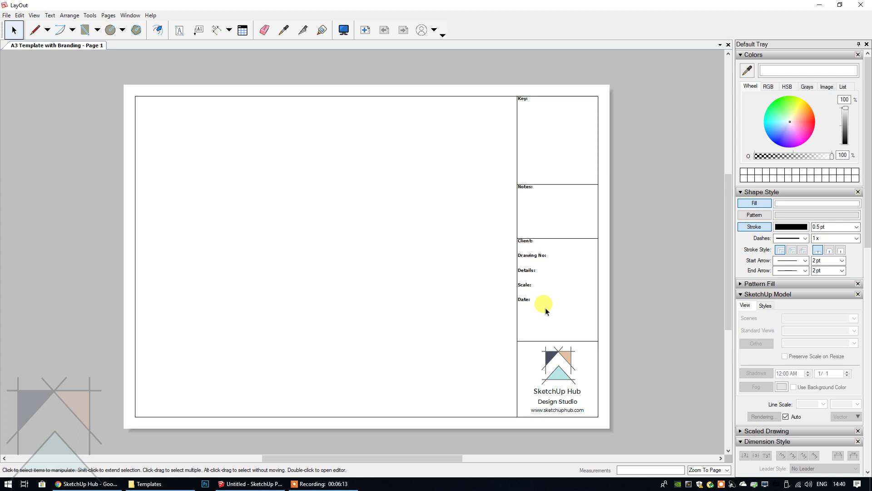
Step: Save the document as template 'A3 Title Block with Branding' in the My Templates folder
click(6, 15)
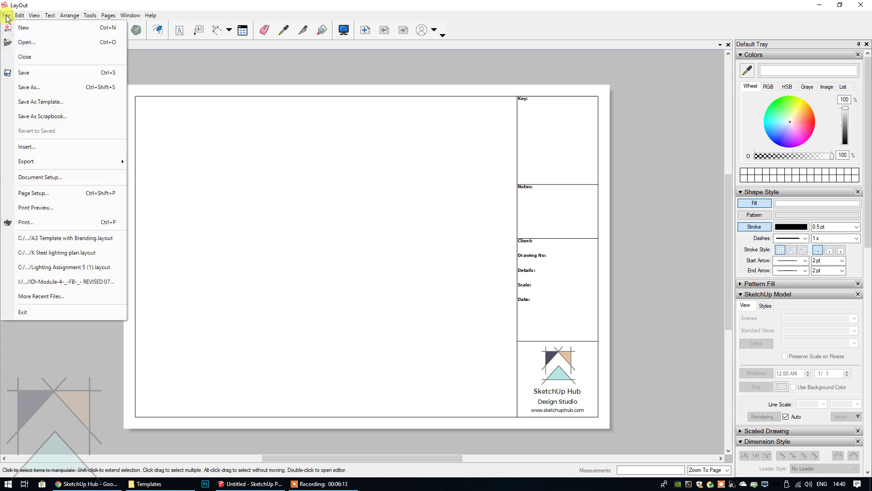
click(44, 103)
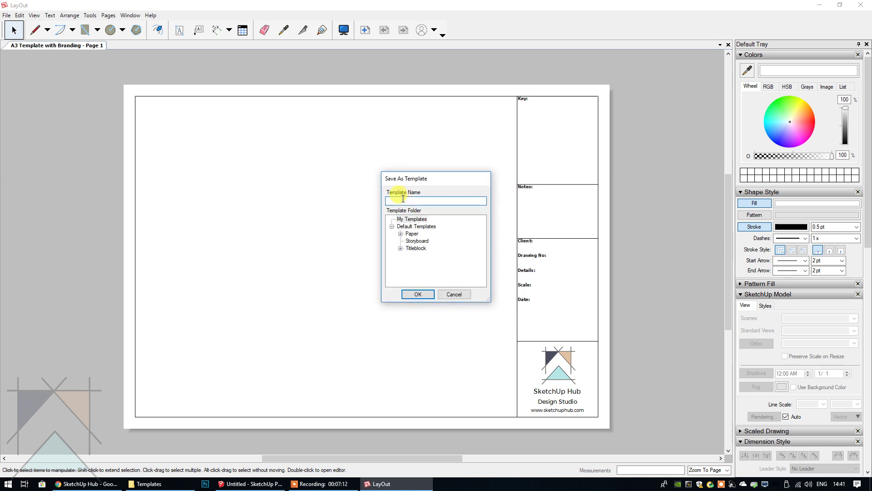
text(A3 T)
key(BackSpace)
text(Title Block with Branding)
click(407, 219)
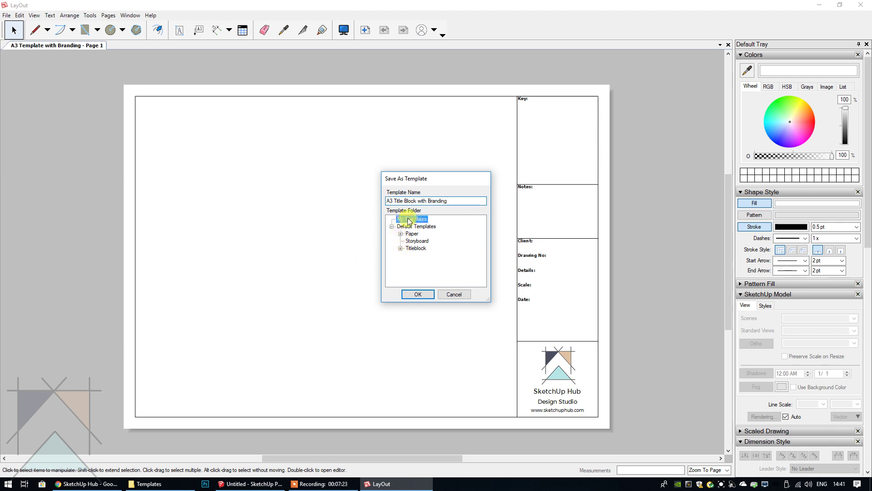
click(417, 295)
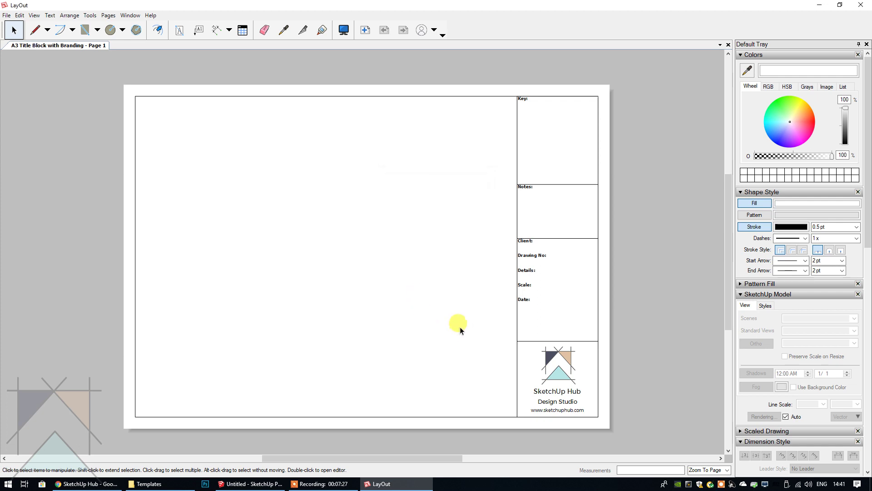
Step: Close the template tab and create a new document from My templates' A3 Title Block with Branding
click(728, 45)
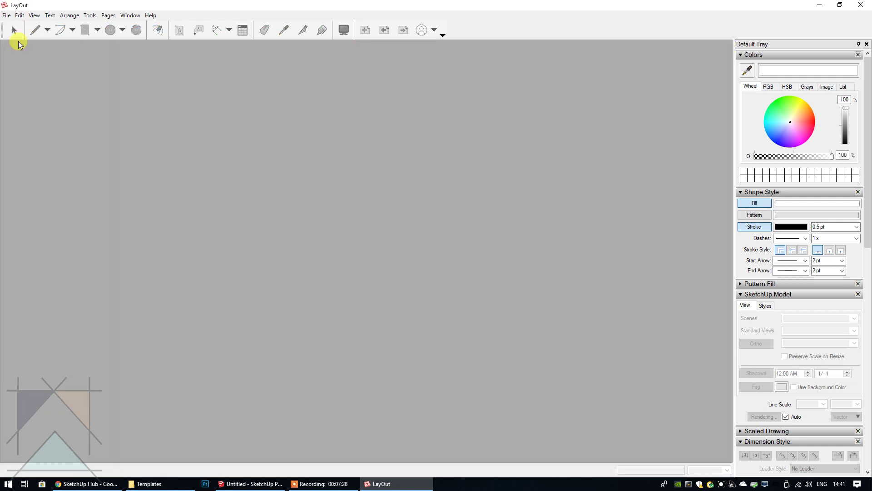
click(6, 15)
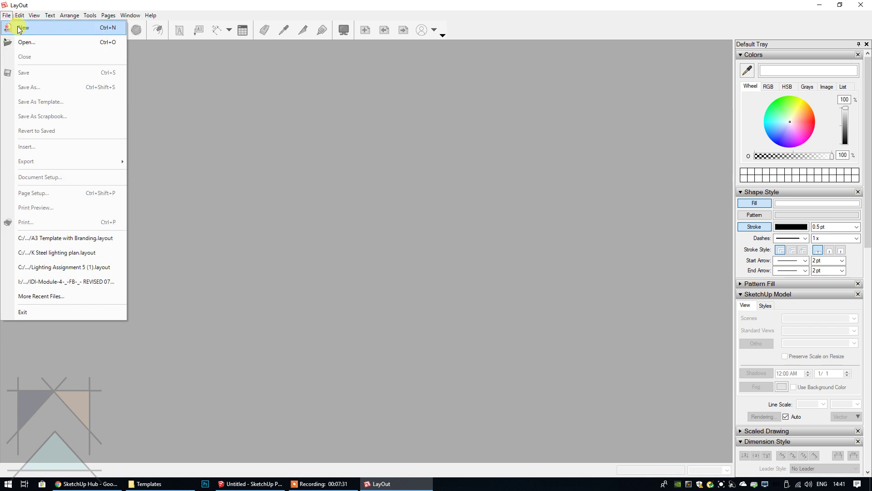
click(20, 28)
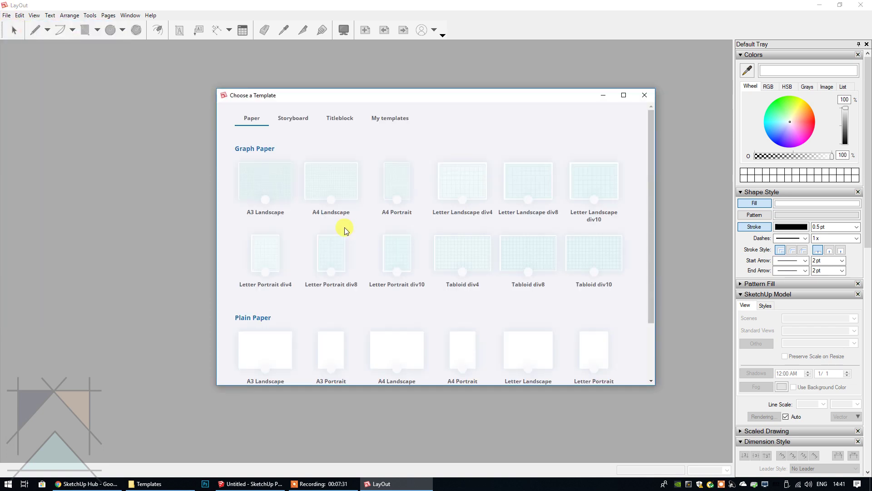
click(390, 119)
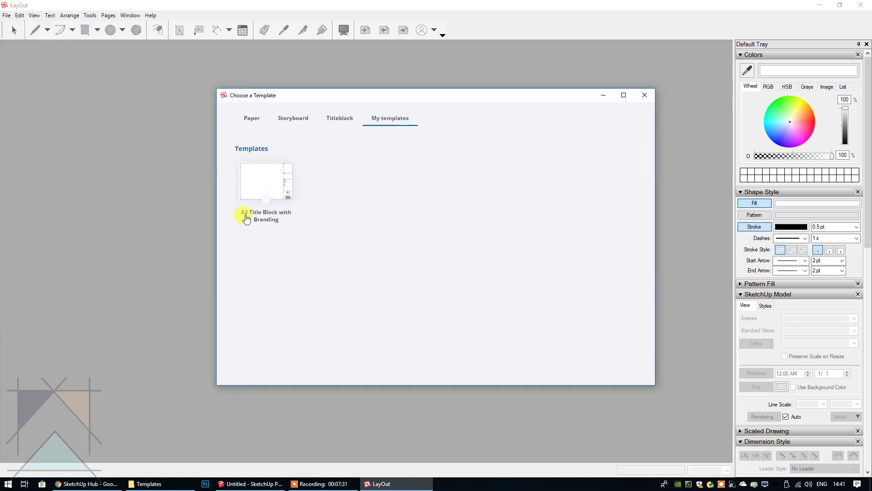
click(253, 184)
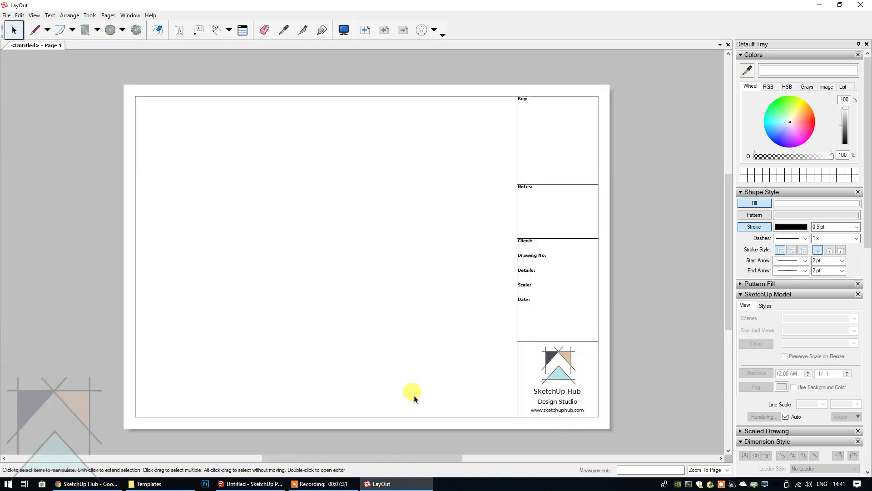